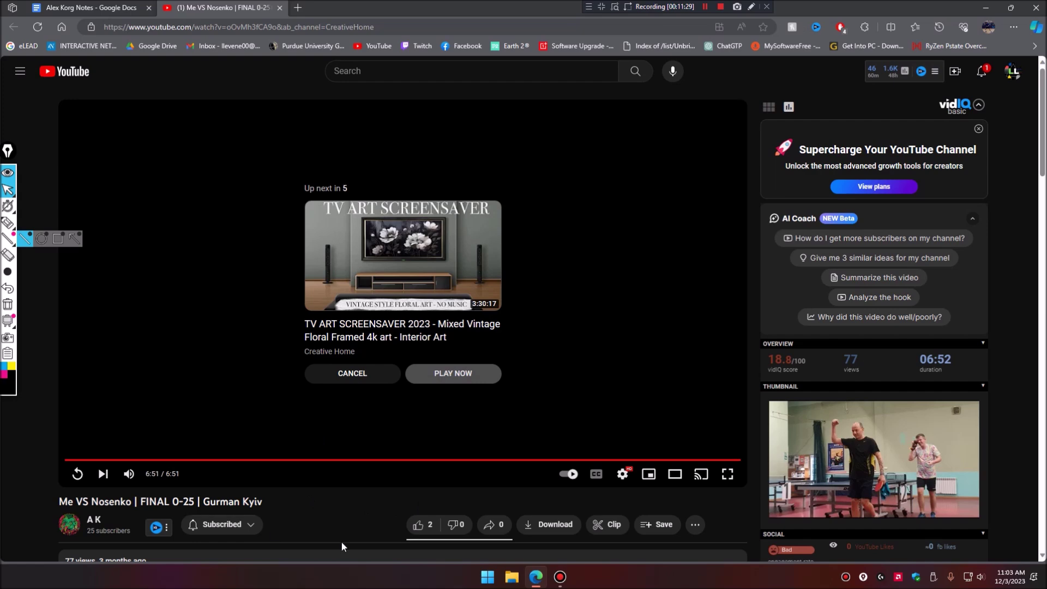
Switch back to the coaching notes document once the Nosenko match video ends.
left_click(115, 7)
Close the YouTube tab and start an outer-level bullet under 'Your notes:'.
scroll(443, 387, "down", 3)
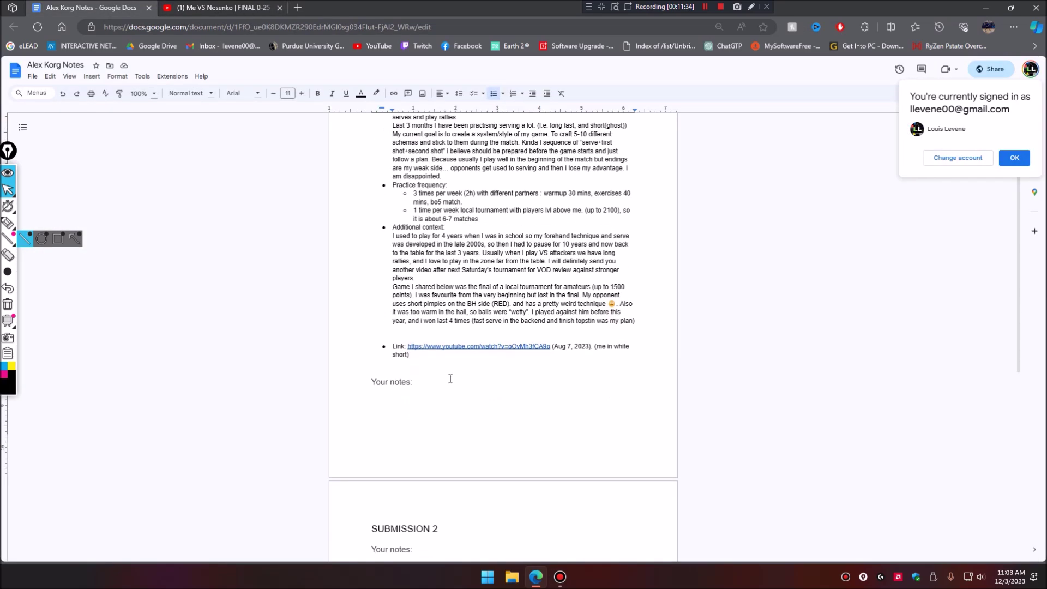
left_click(457, 386)
key("Return")
key("Tab")
left_click(280, 8)
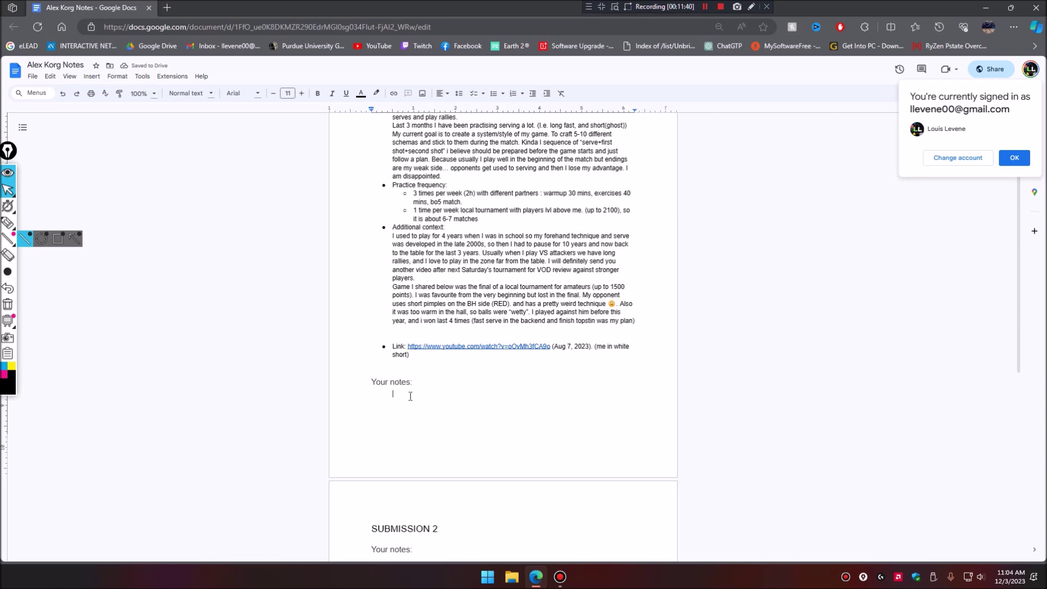
left_click(493, 93)
key("BackSpace")
key("BackSpace")
key("ctrl+shift+8")
Write the serving tip about being HYPER aware of where your serve actually lands.
type("When you are")
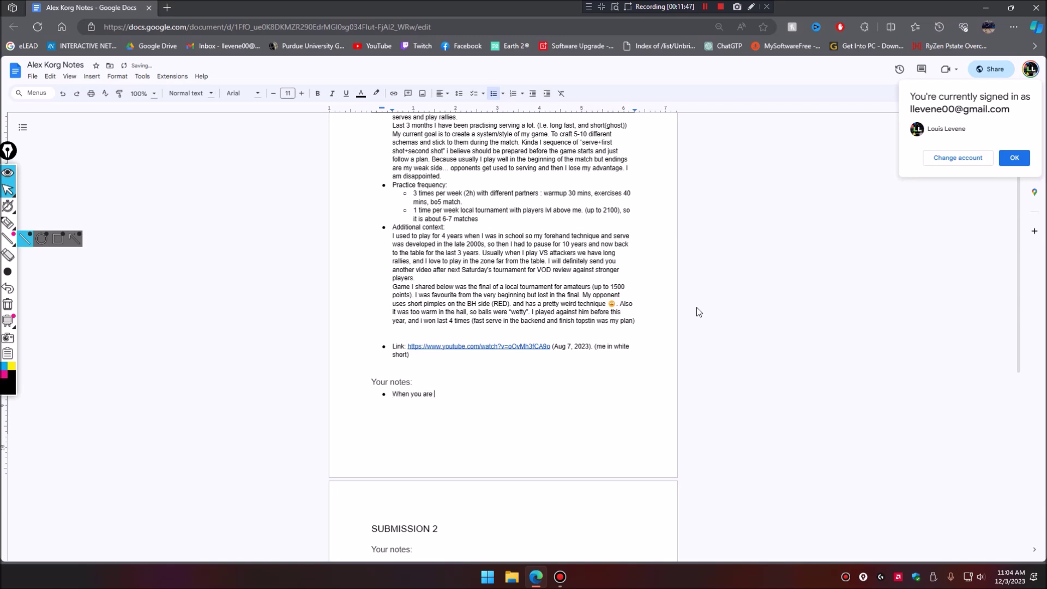
type(" serving, you need to be")
key("BackSpace")
type("be HYPER aware ")
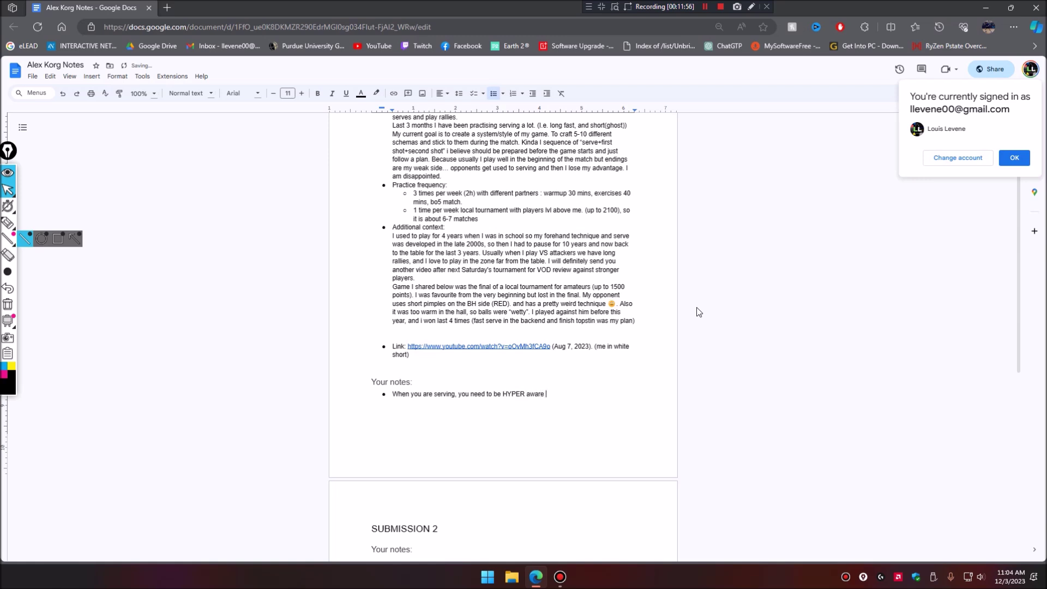
type("of where your servi")
type(" is actually landing")
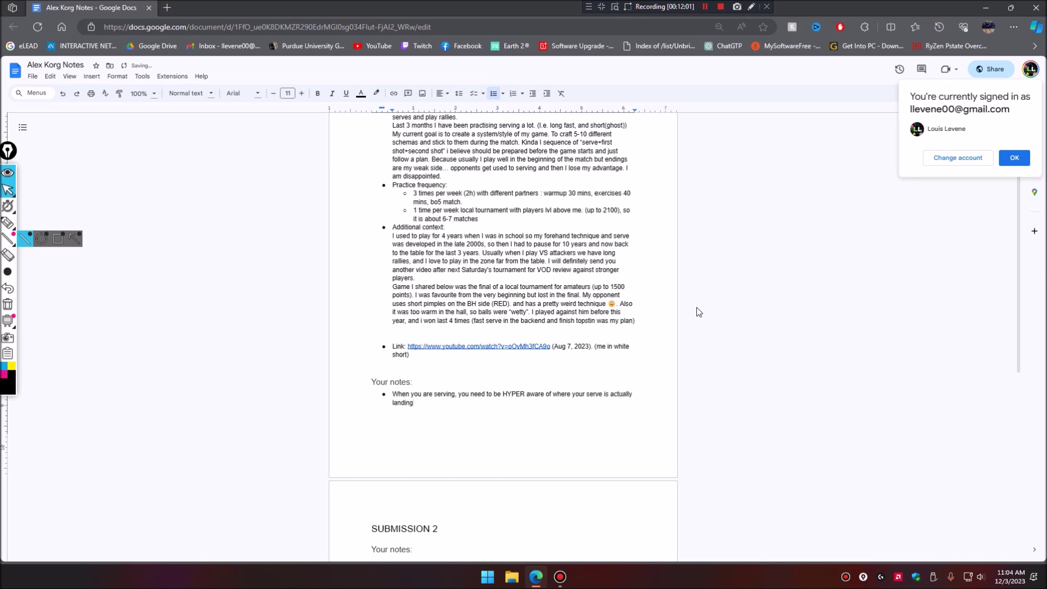
type(". If you're trying to set up combinations, it doesn")
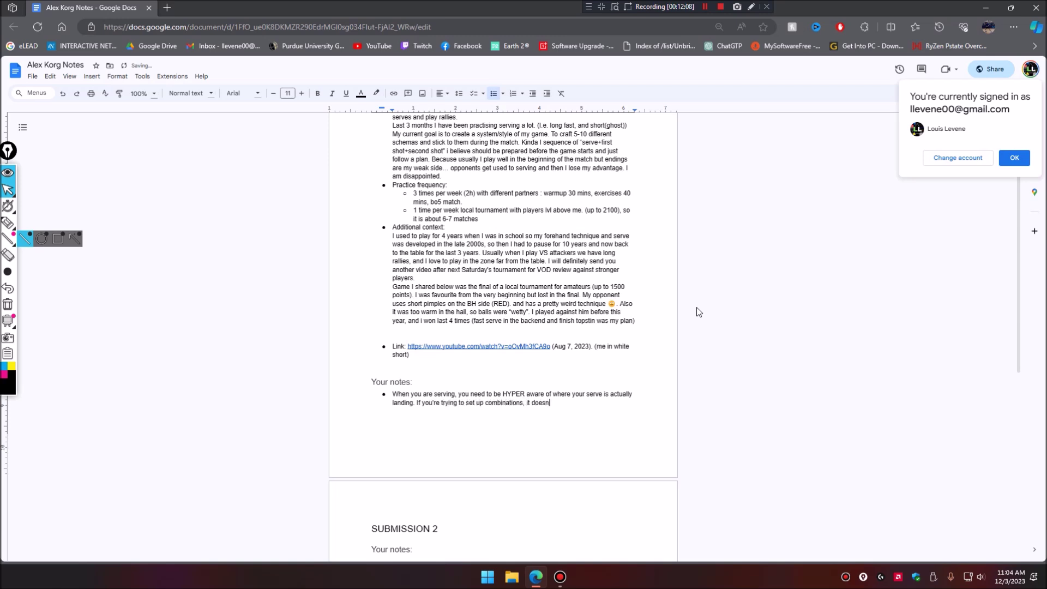
type("'t work if you can not predict where your oppoen")
key("BackSpace")
key("BackSpace")
type("nent is going to play.")
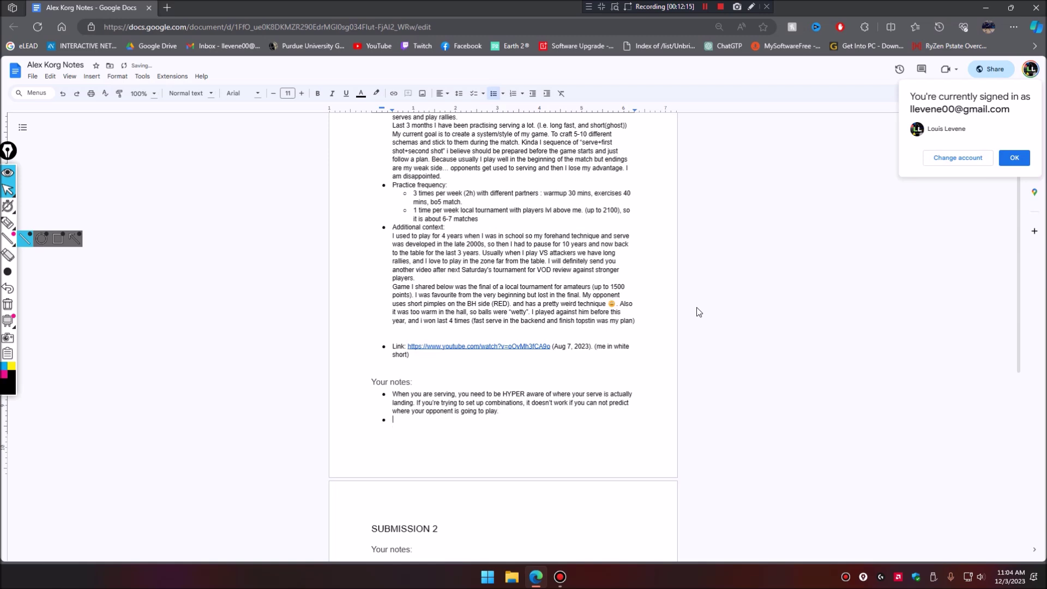
Add a receiving bullet: watch the opponent's racket to know where the ball is going.
key("Return")
type("When you are receiving serves, you need to")
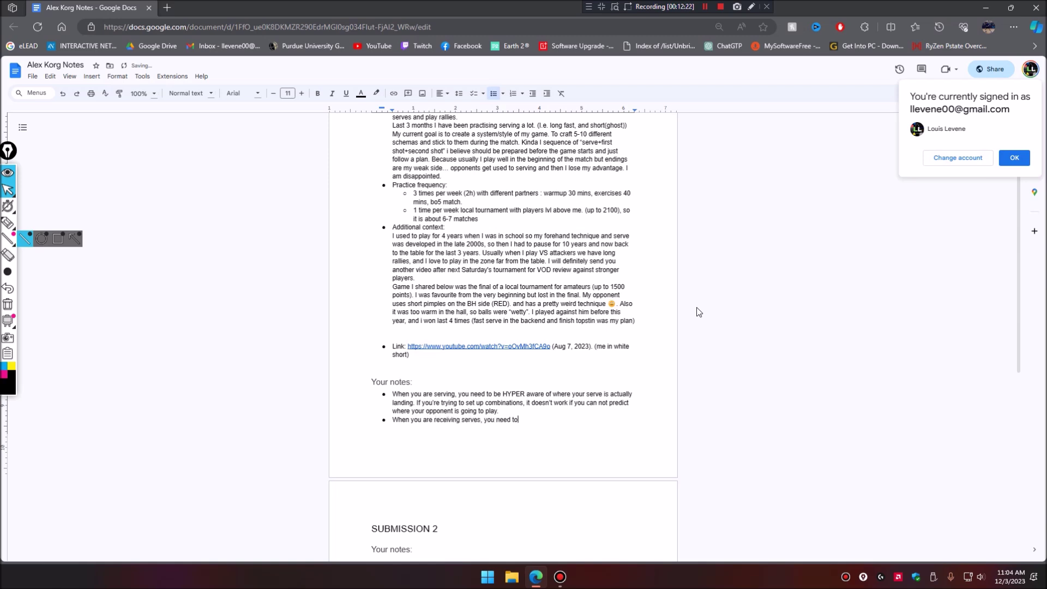
type(" do a better job of watching the opponents racket, no")
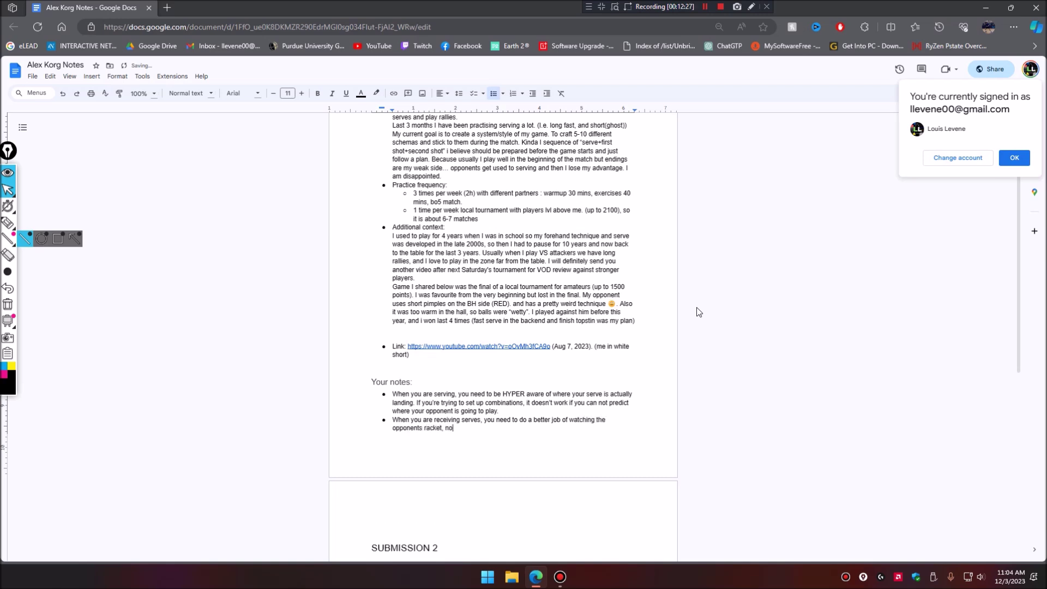
type("t the ball ,")
key("BackSpace")
type("and y")
type("y the time")
key("ctrl+BackSpace")
key("ctrl+BackSpace")
type("the")
key("BackSpace")
key("BackSpace")
key("BackSpace")
key("BackSpace")
key("BackSpace")
key("BackSpace")
type("before the ball leaves their ")
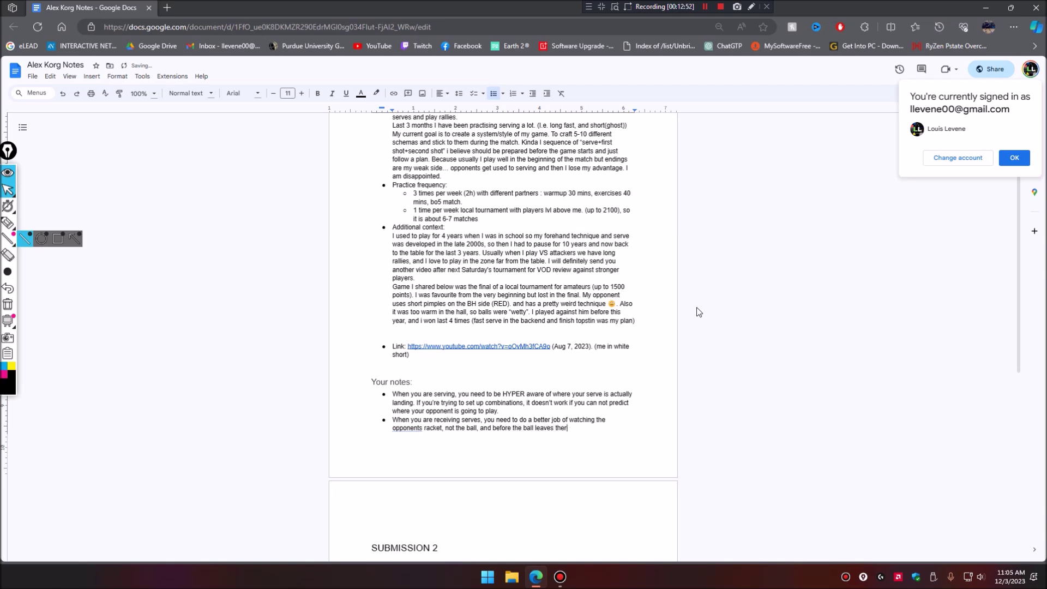
type("side of the table, you need to kn")
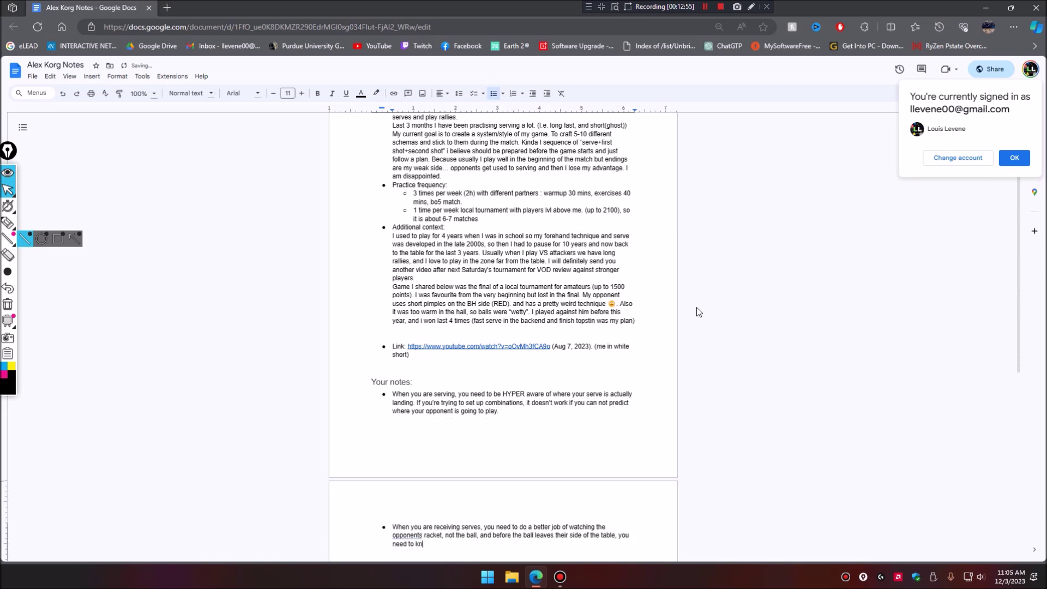
type("ow where it is going and what shot you are go")
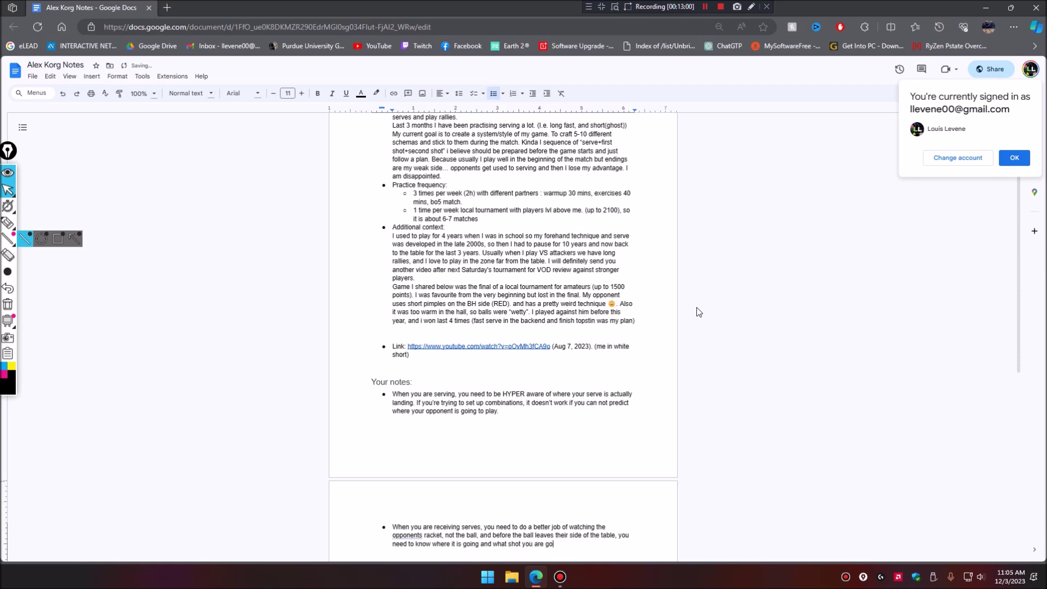
type("ing to play.")
Add a bullet: when looping or pushing, track where your shot goes to set up combinations.
key("Return")
scroll(649, 340, "down", 4)
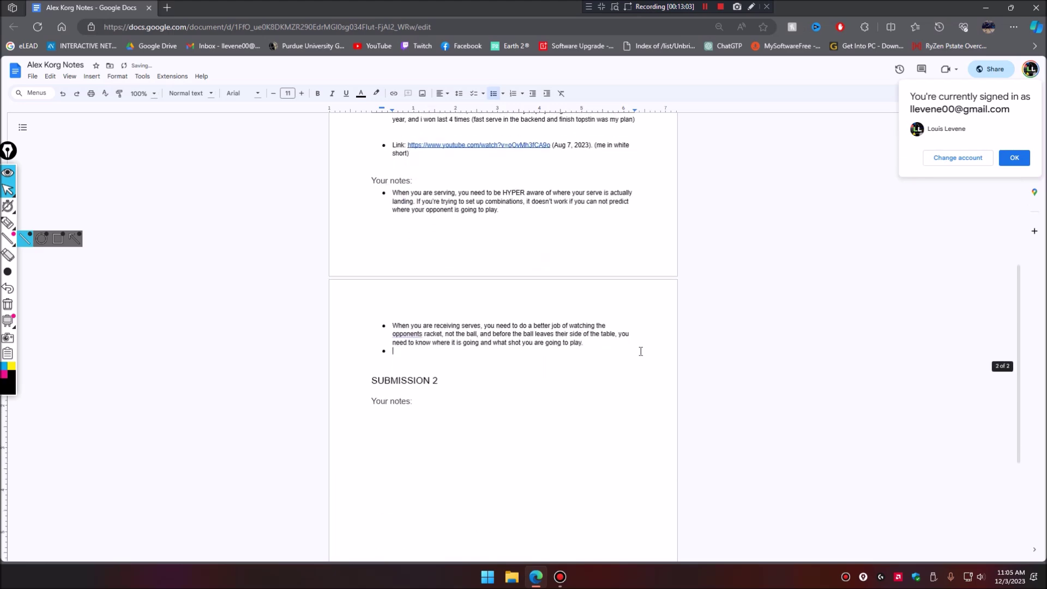
type("When you are l")
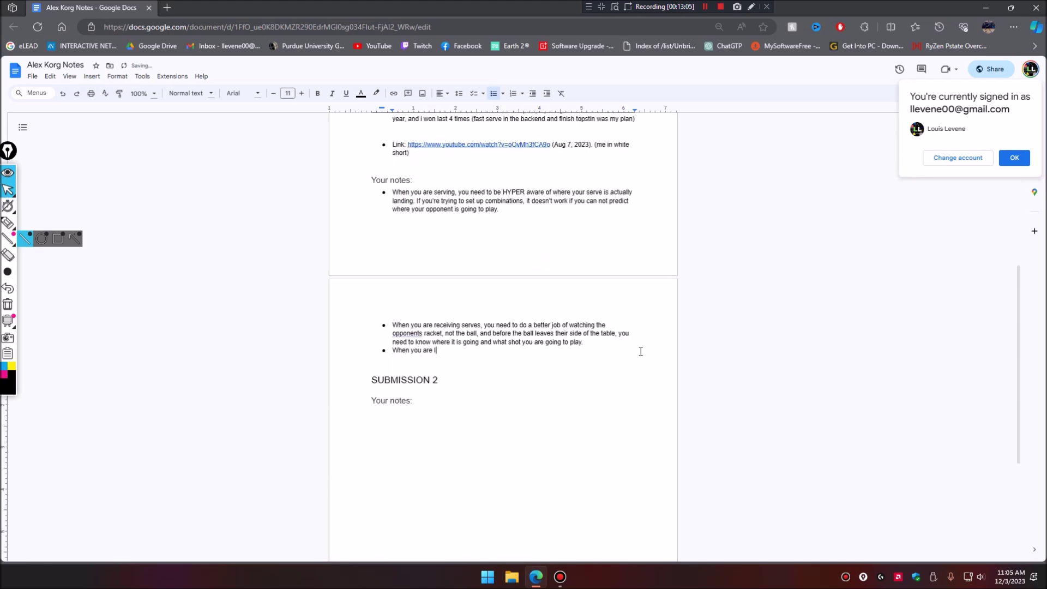
type("ooping / pushing / doing anything in a rally, ")
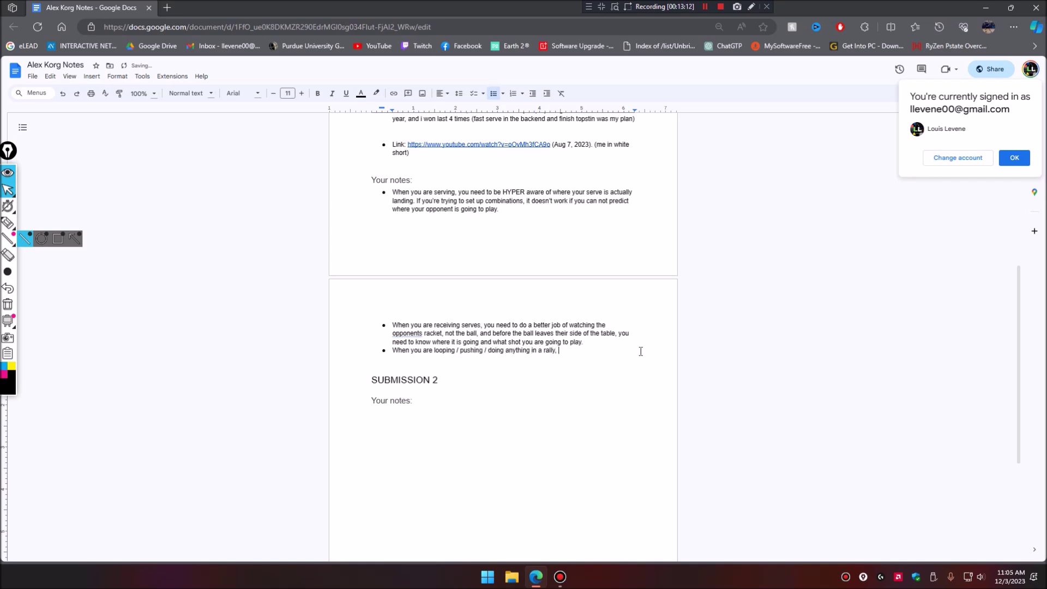
type("you need to be hyper aware opf w")
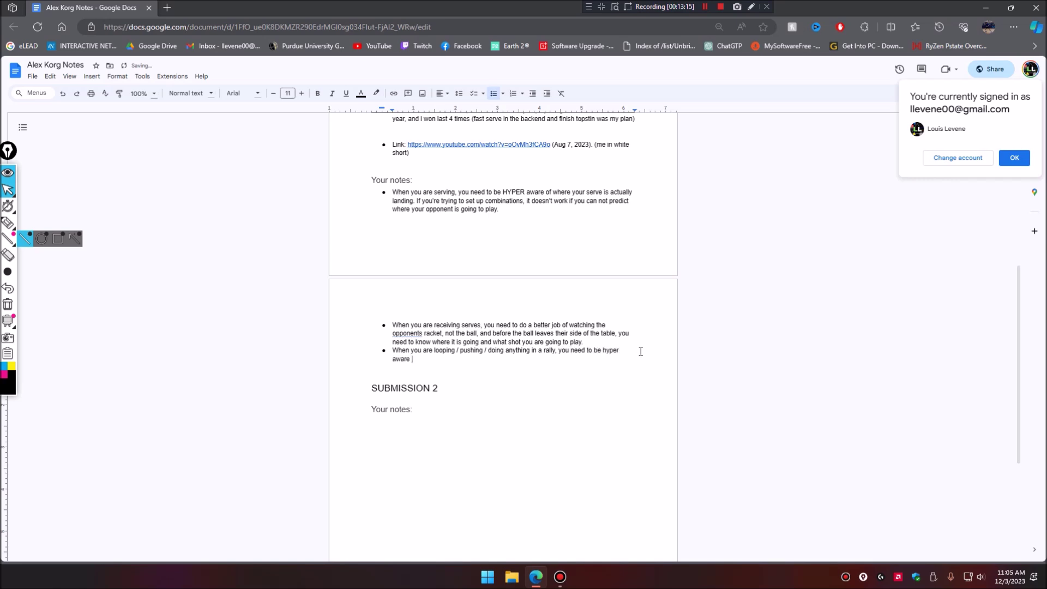
key("BackSpace")
key("BackSpace")
key("BackSpace")
key("BackSpace")
type("g")
key("BackSpace")
key("BackSpace")
type("f where your shot is going so that you can set up your combinations easier.")
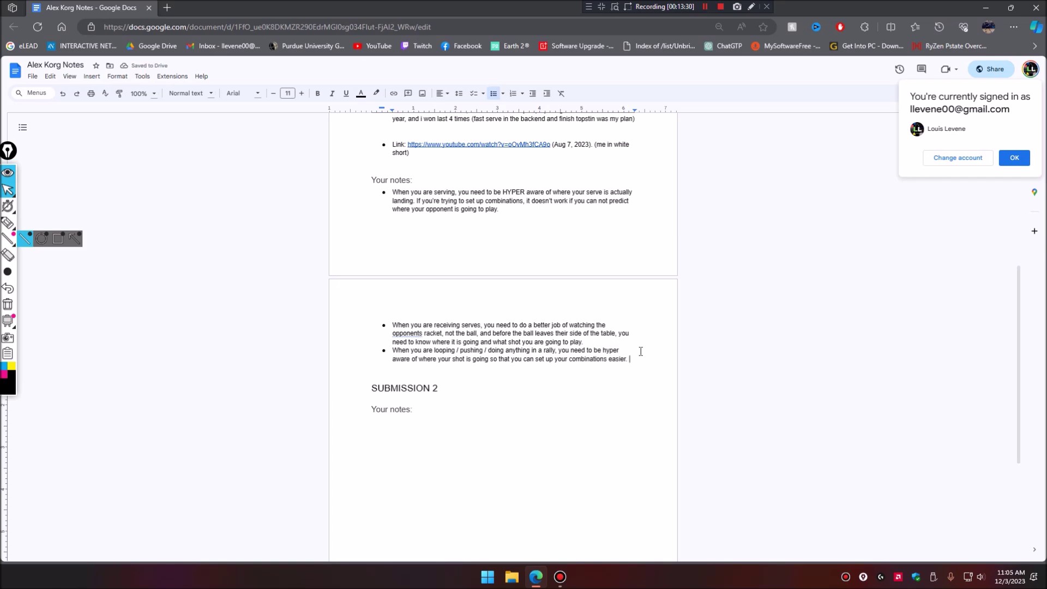
scroll(552, 303, "up", 4)
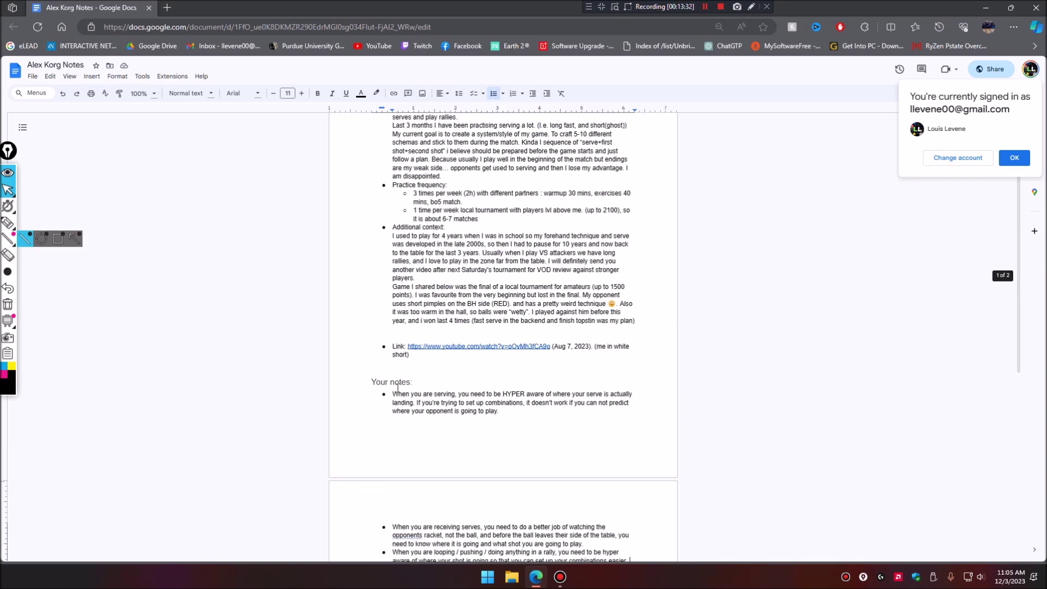
Bold the three note bullets and remove the blank line before the Link bullet.
left_click_drag(391, 394, 639, 498)
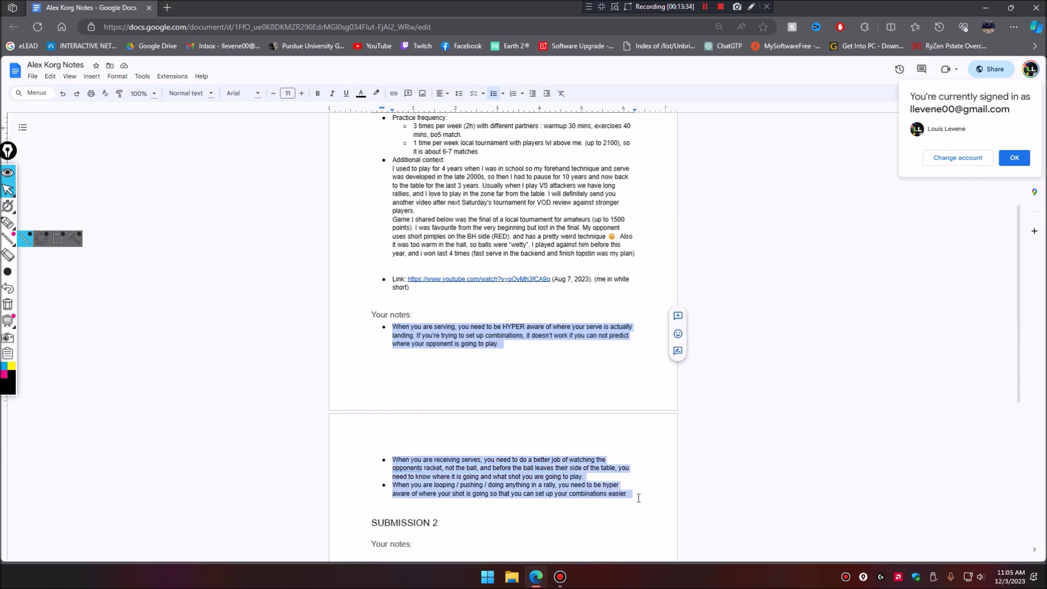
key("ctrl+b")
left_click(526, 381)
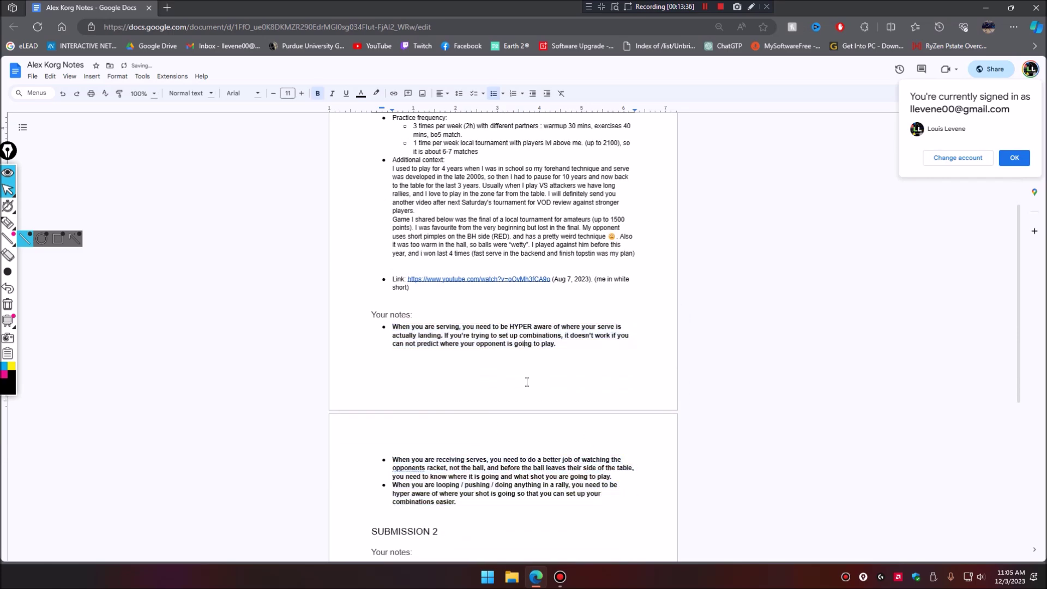
scroll(527, 381, "up", 4)
left_click(377, 506)
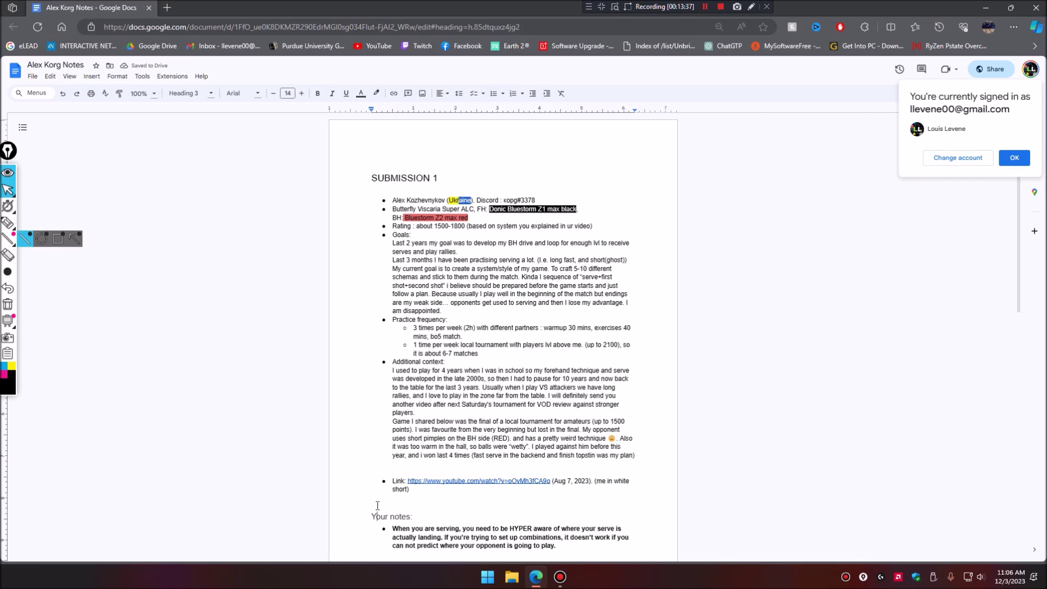
key("BackSpace")
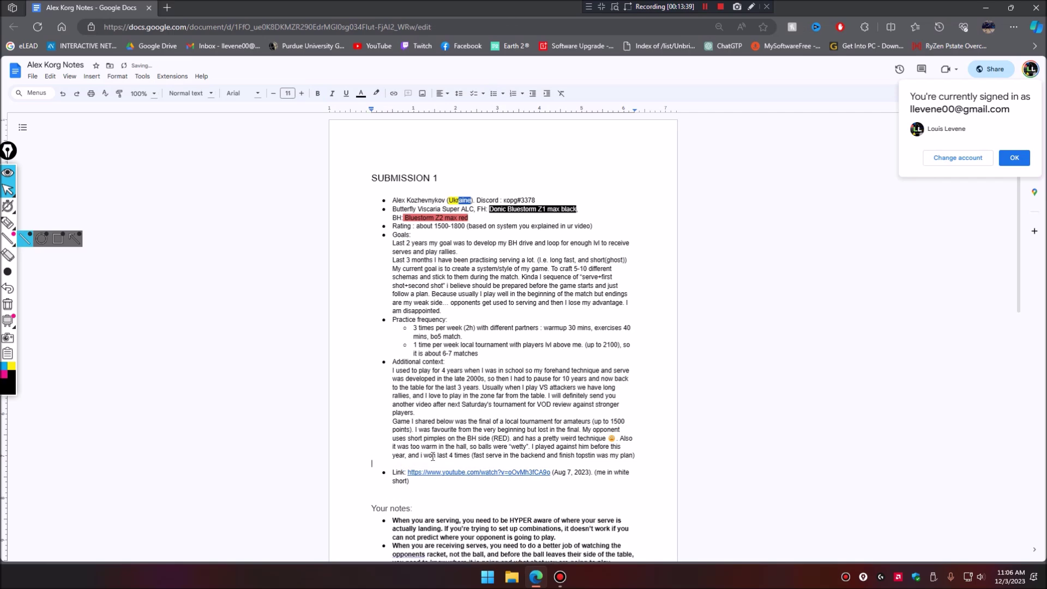
scroll(423, 482, "down", 4)
scroll(421, 486, "up", 4)
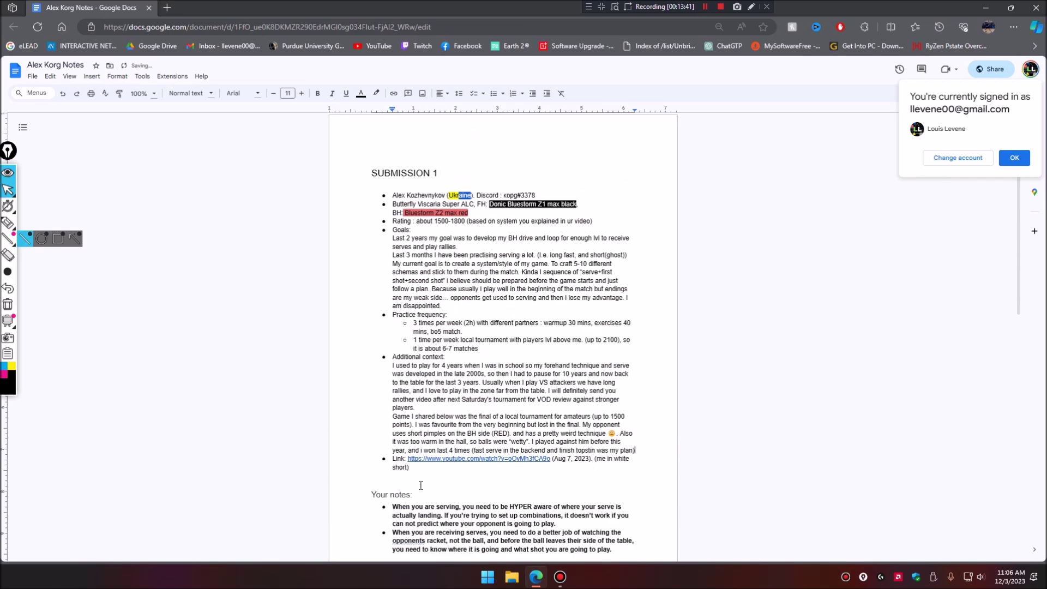
scroll(431, 482, "down", 3)
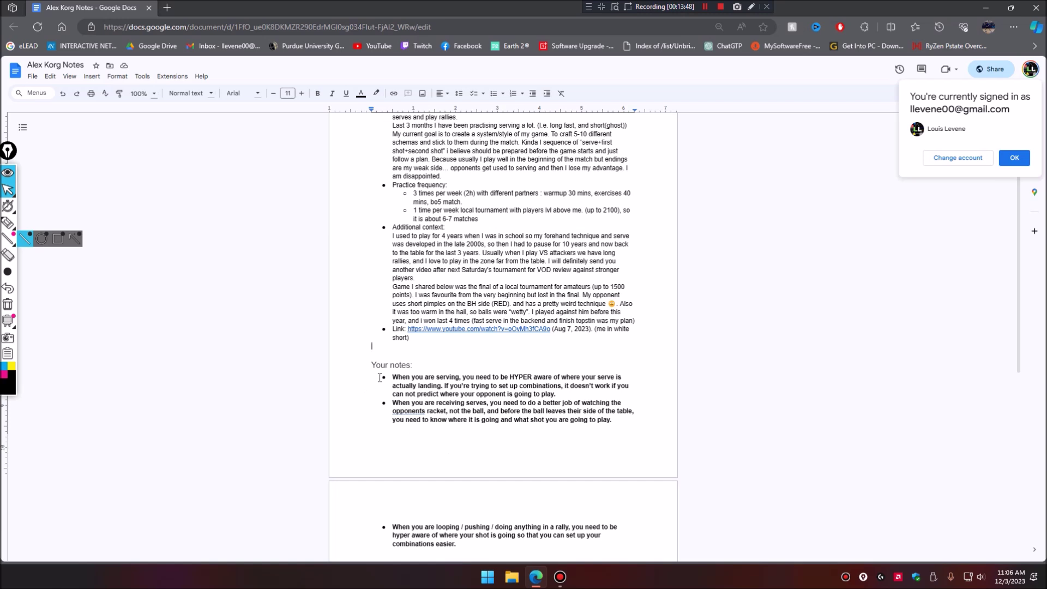
Create a new empty bullet directly below the rally tip.
left_click_drag(379, 379, 609, 545)
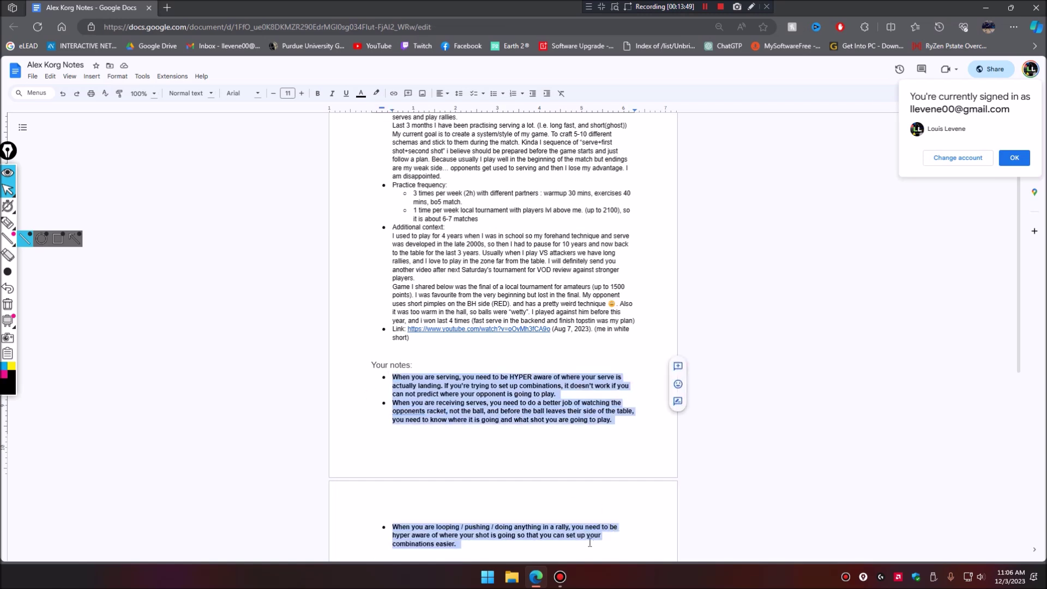
scroll(475, 531, "down", 3)
left_click(509, 443)
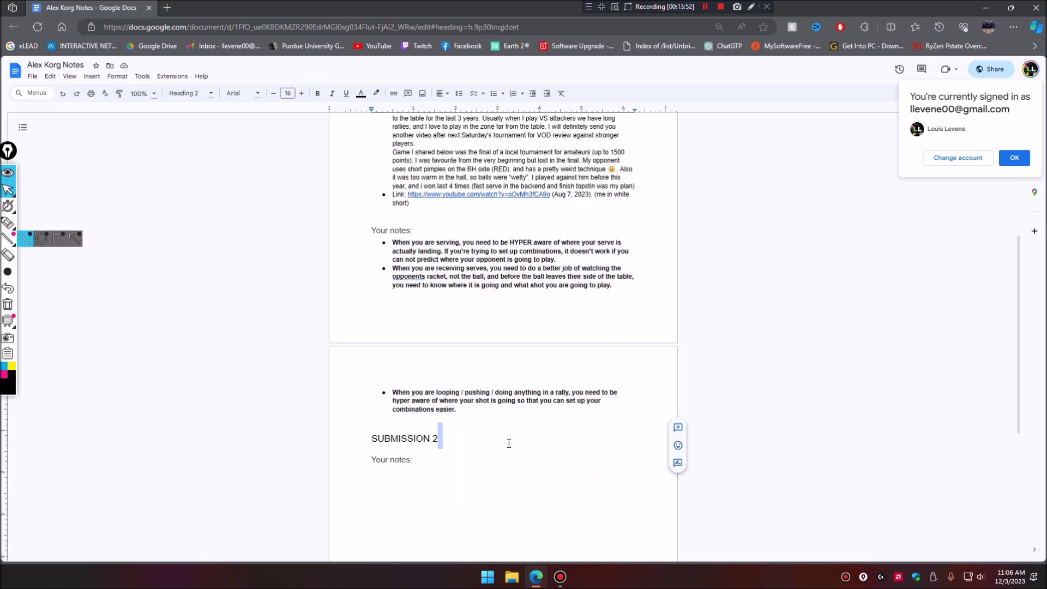
left_click(522, 406)
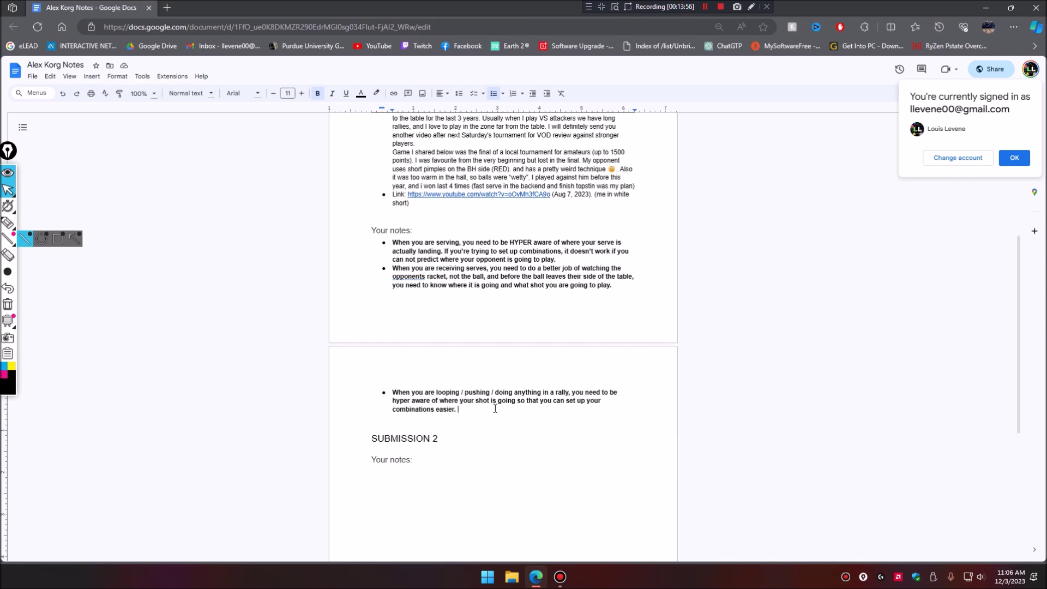
key("Return")
scroll(499, 412, "up", 5)
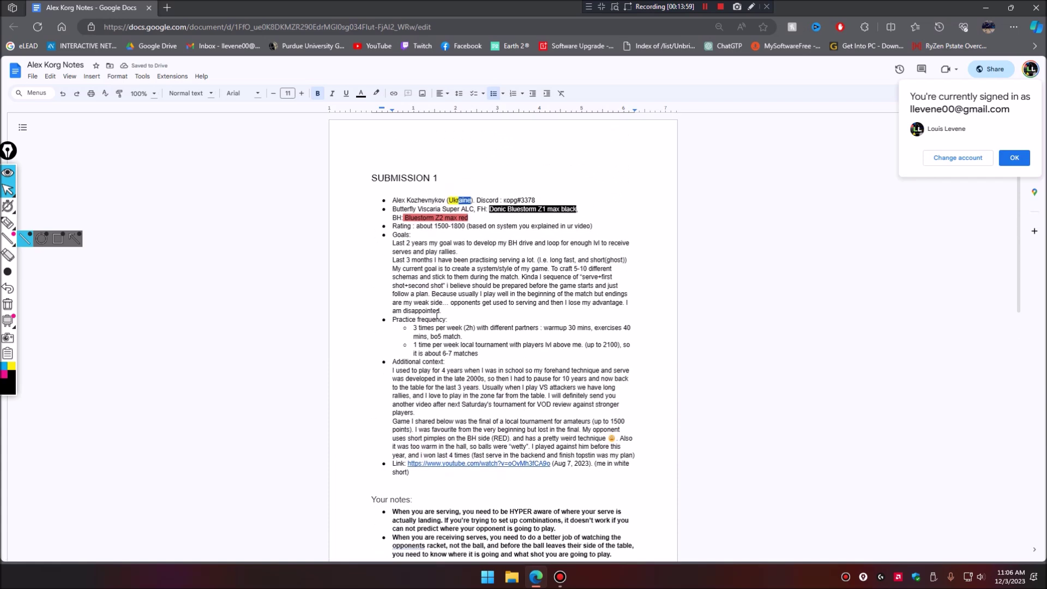
Place the caret after 'bo5 match' in the 3 times per week schedule line.
left_click_drag(424, 328, 644, 333)
left_click(442, 328)
left_click_drag(420, 336, 463, 336)
left_click(557, 332)
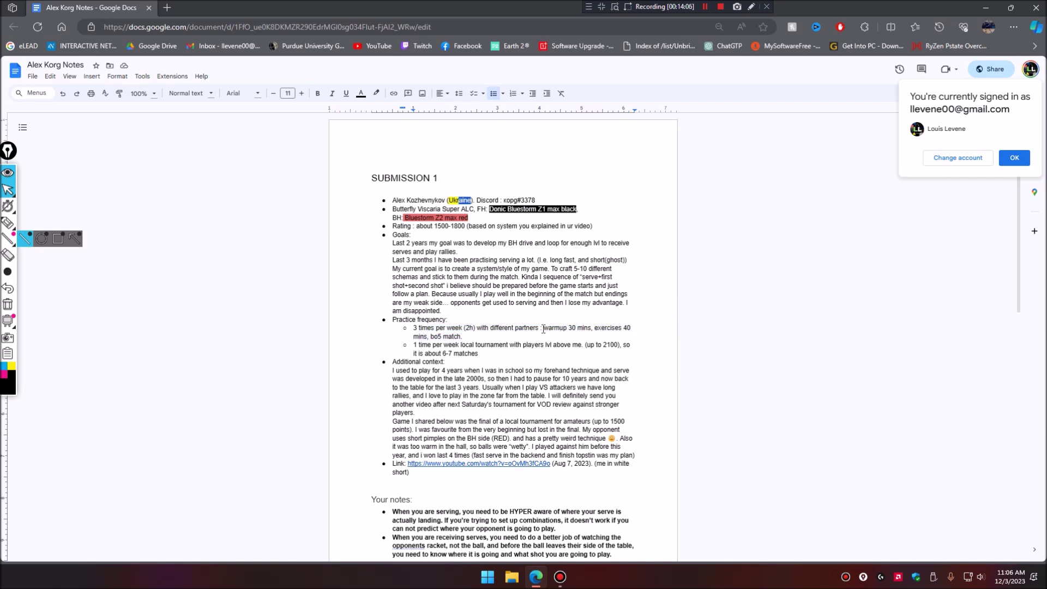
End 'bo5 match' with a period and paste the Practice frequency lines into the empty bullet.
type(".")
left_click_drag(391, 319, 501, 337)
key("ctrl+c")
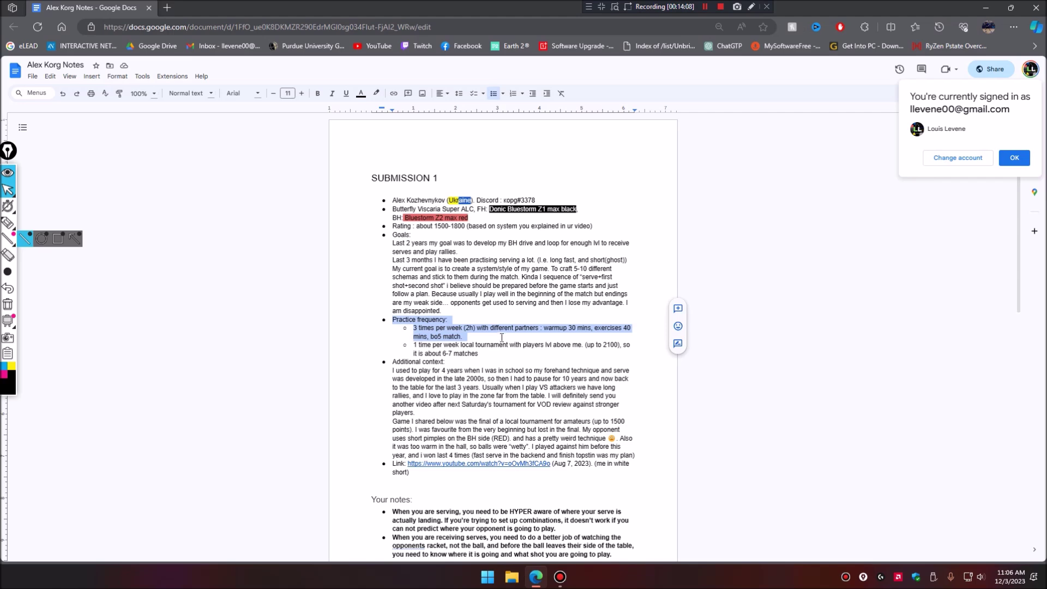
scroll(490, 360, "down", 8)
scroll(444, 381, "up", 4)
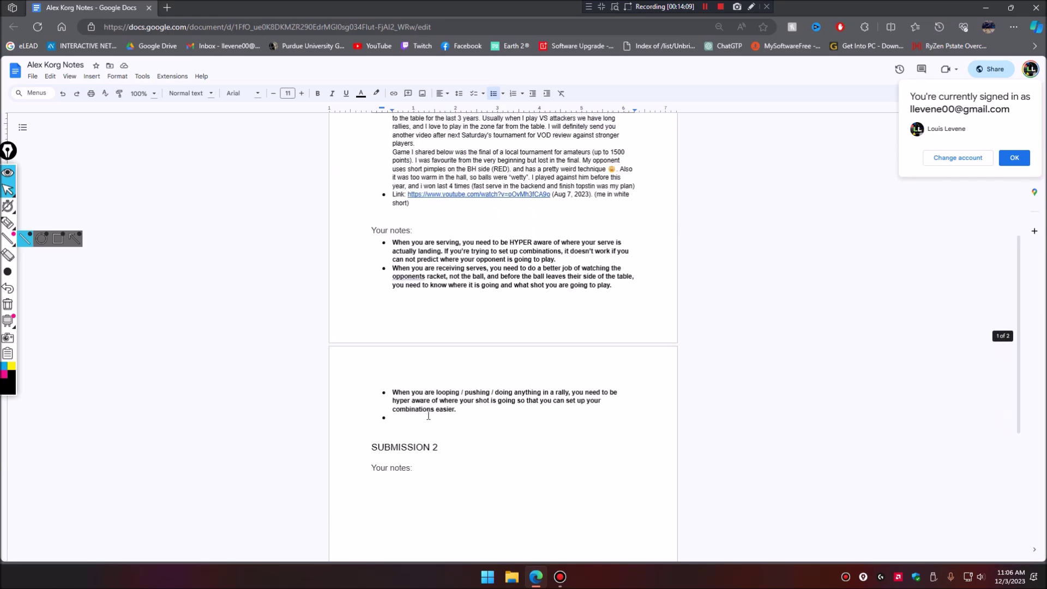
key("ctrl+v")
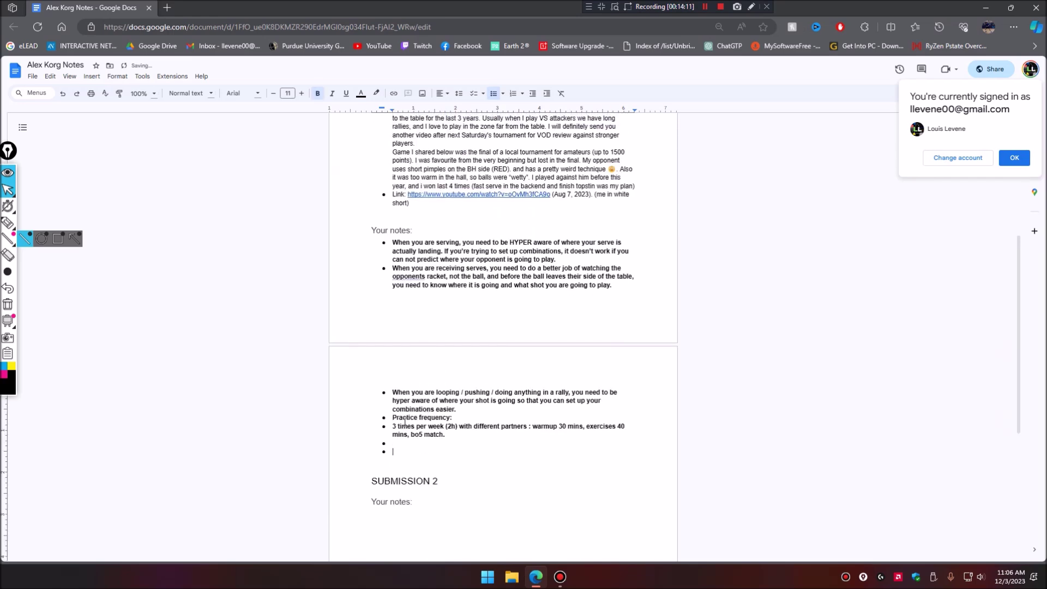
Rename the copy 'New practice routine:' and add 'practice serve placement for 15 minutes,' before warmup.
double_click(404, 419)
type("New practice")
double_click(443, 418)
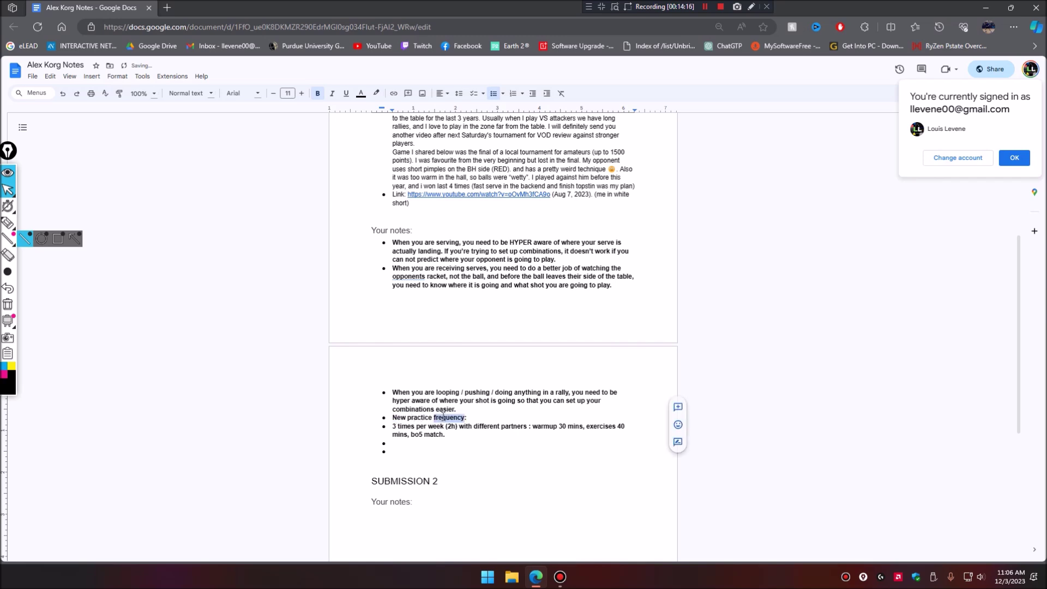
type("routine")
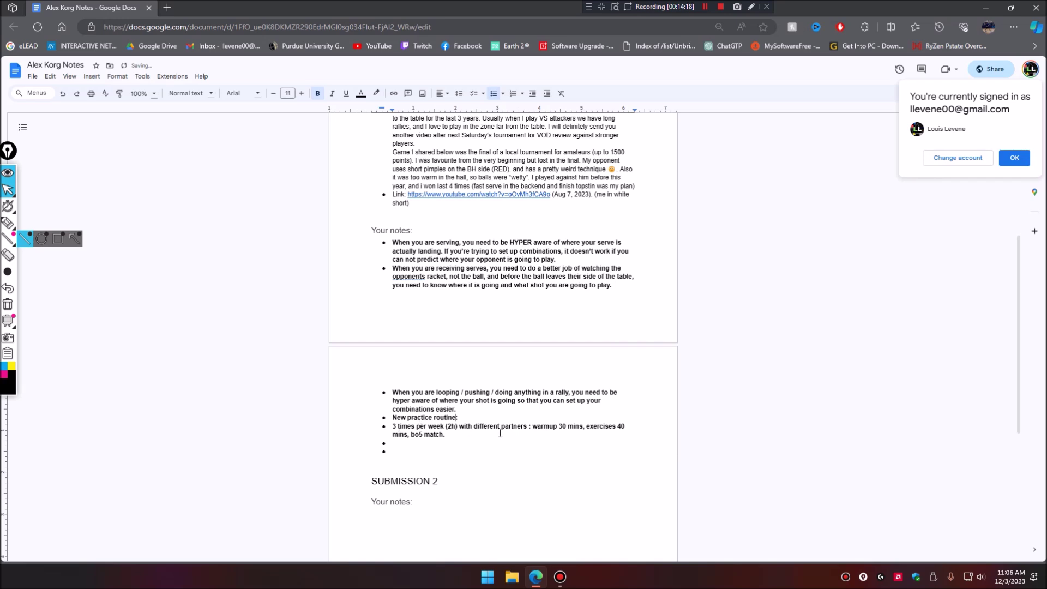
type(":")
left_click(534, 429)
type("practi")
type("ce serve place")
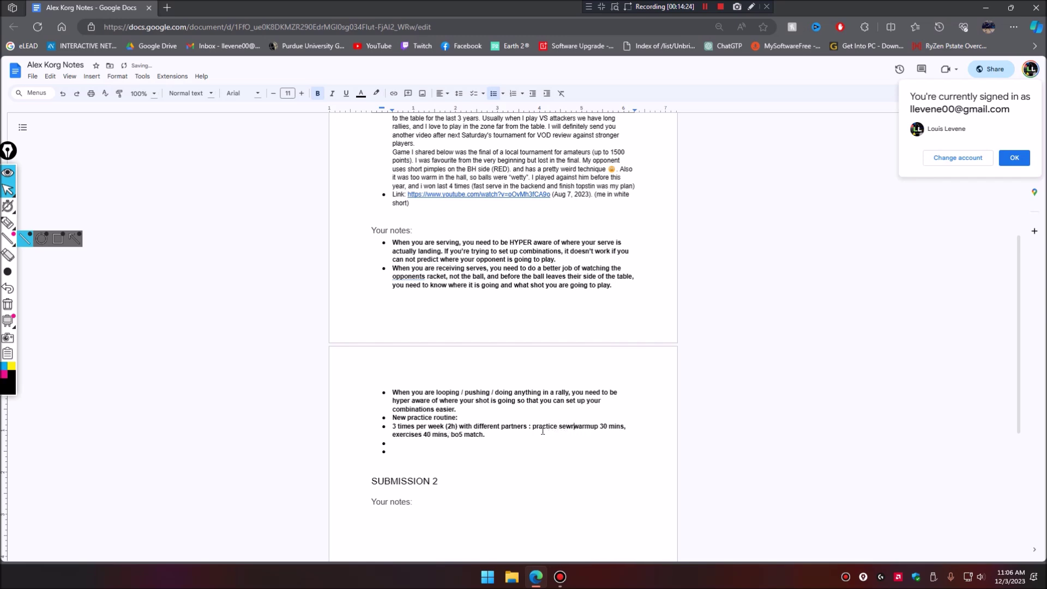
type("ment for ")
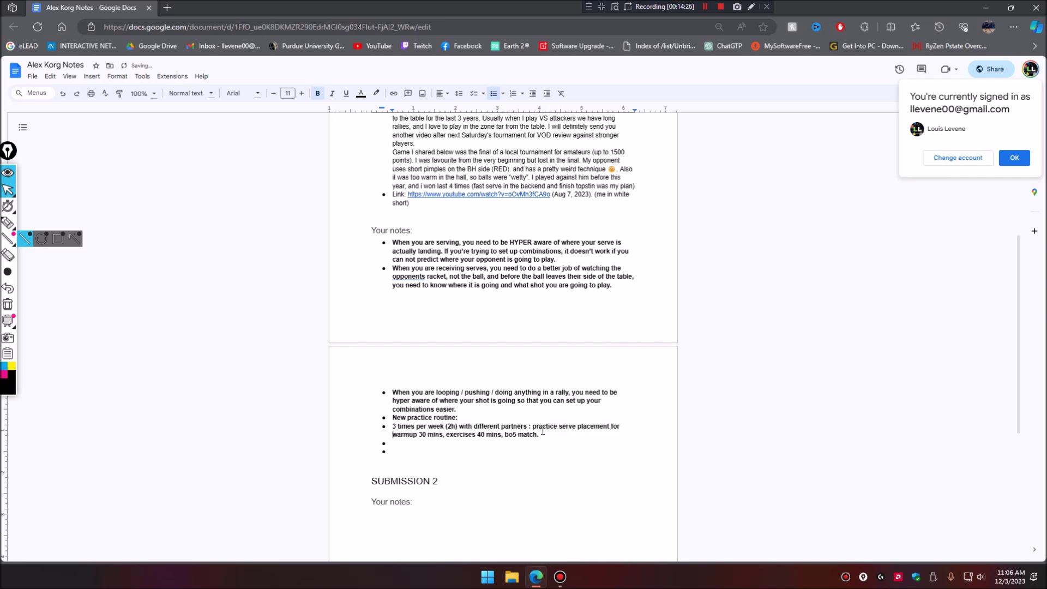
type("15 minutes,")
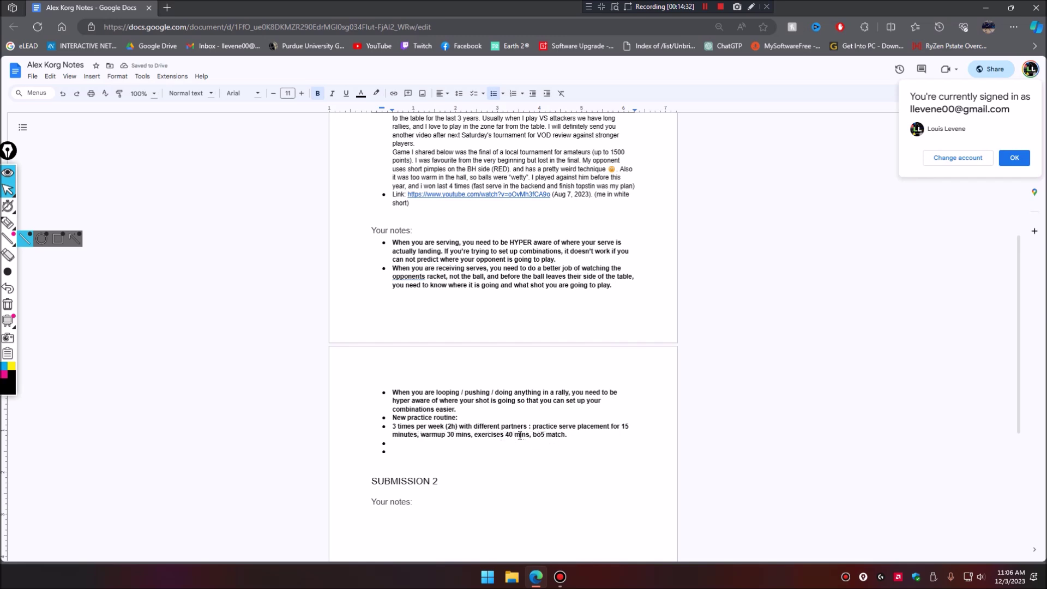
Replace the final period with a note making the bo5 match best of 3 if short on time.
left_click(430, 445)
left_click_drag(532, 435, 568, 434)
left_click(544, 433)
key("BackSpace")
type("(if shor")
type("turn the best of 5 match into a best of 3")
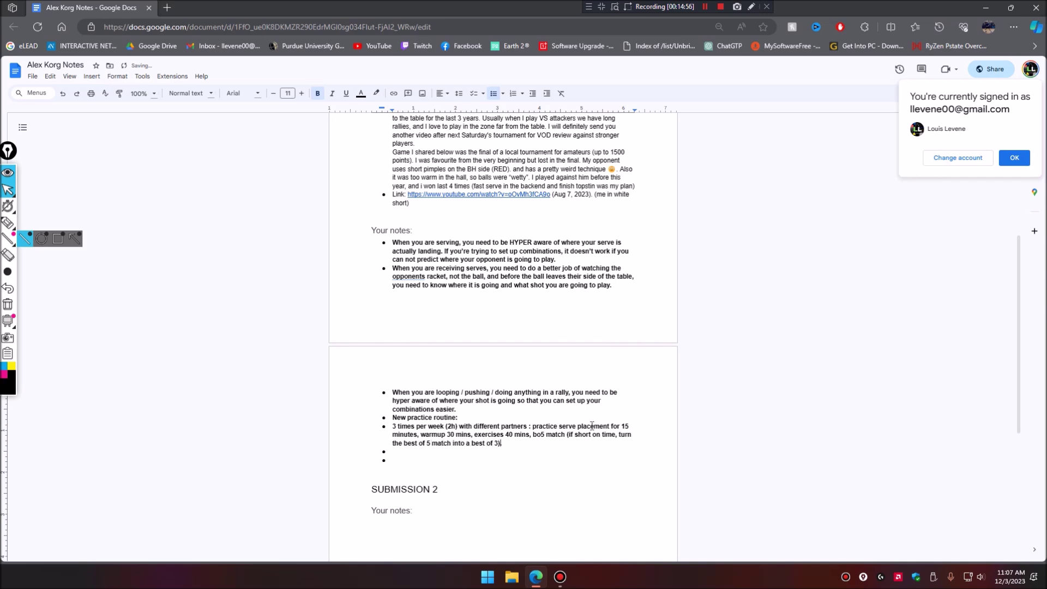
Delete the leftover empty bullets below the practice routine line.
key("BackSpace")
key("BackSpace")
key("BackSpace")
key("BackSpace")
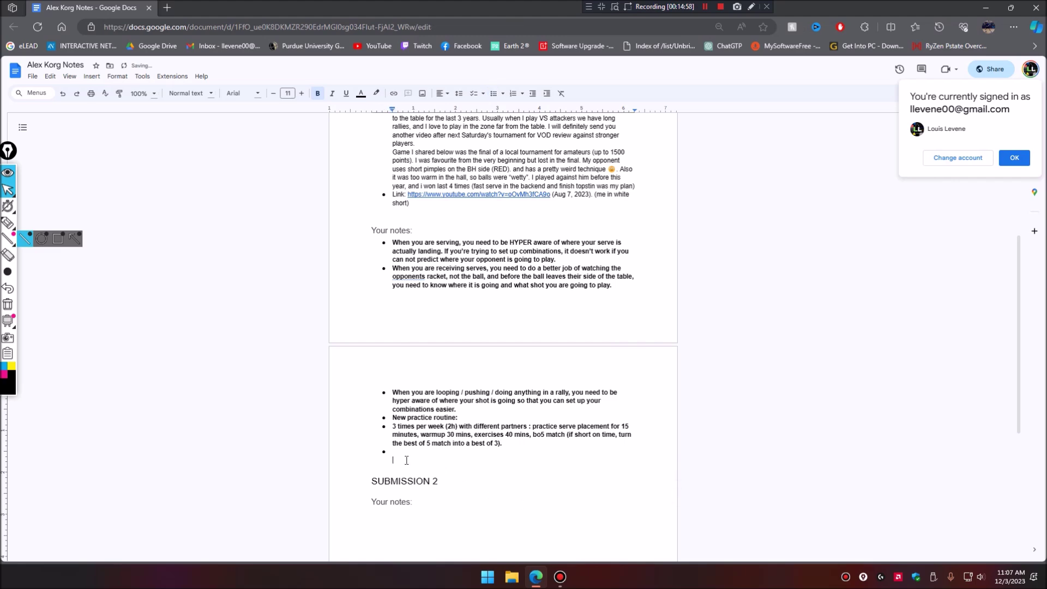
scroll(409, 465, "up", 5)
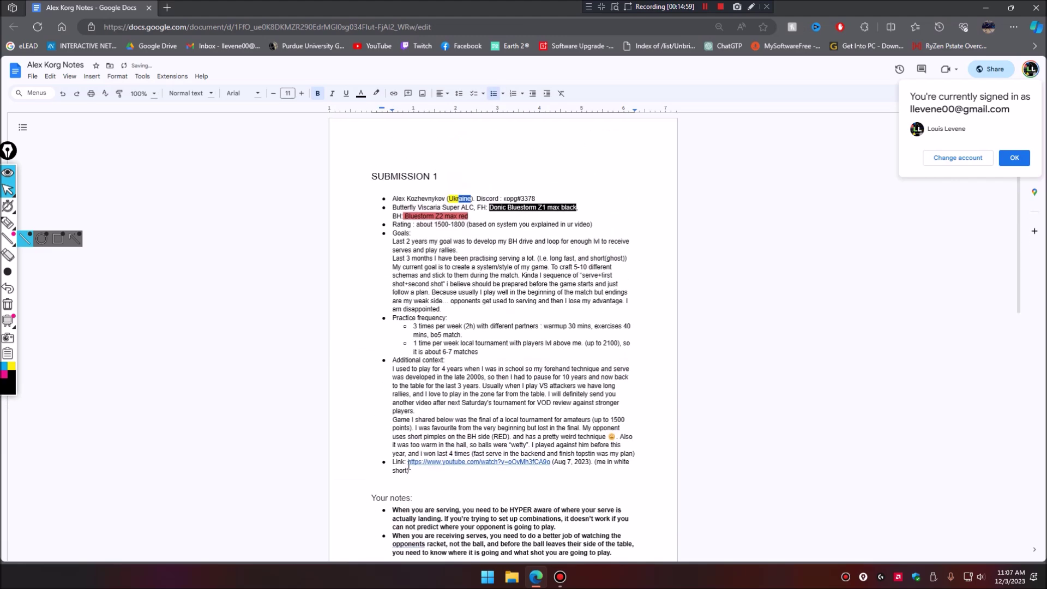
scroll(496, 424, "down", 8)
scroll(469, 398, "up", 4)
left_click_drag(388, 230, 613, 426)
left_click(545, 463)
Remove the blank line above 'Your notes:'.
scroll(546, 463, "up", 5)
scroll(545, 463, "down", 1)
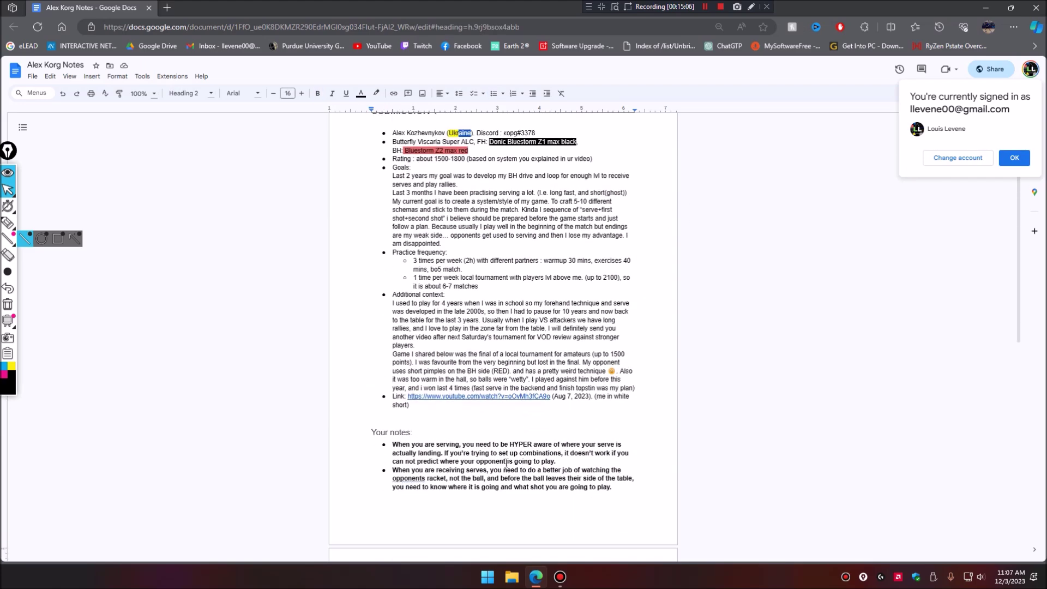
left_click(407, 418)
key("Delete")
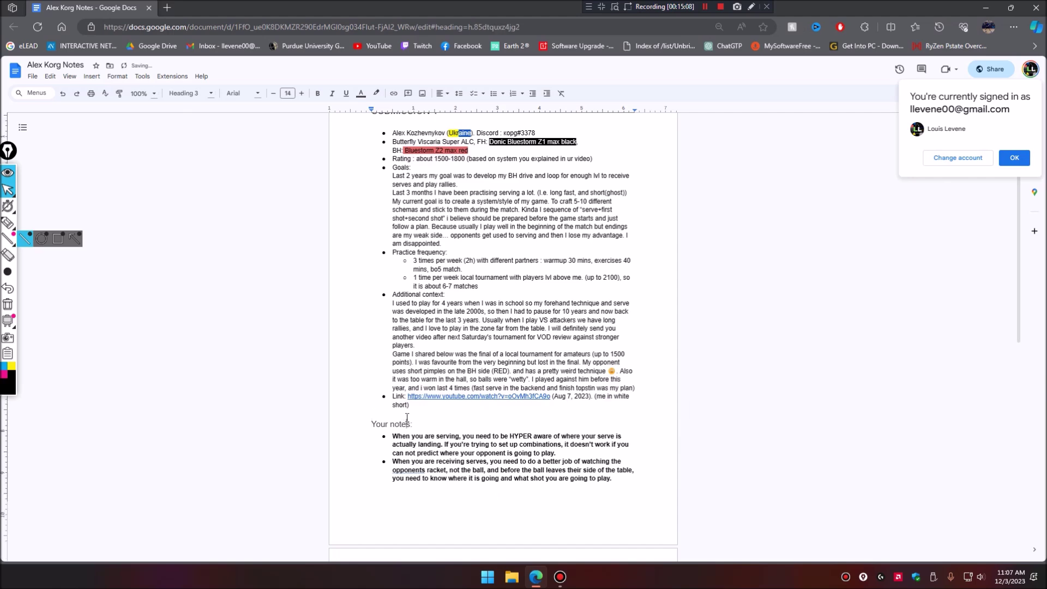
scroll(406, 418, "down", 5)
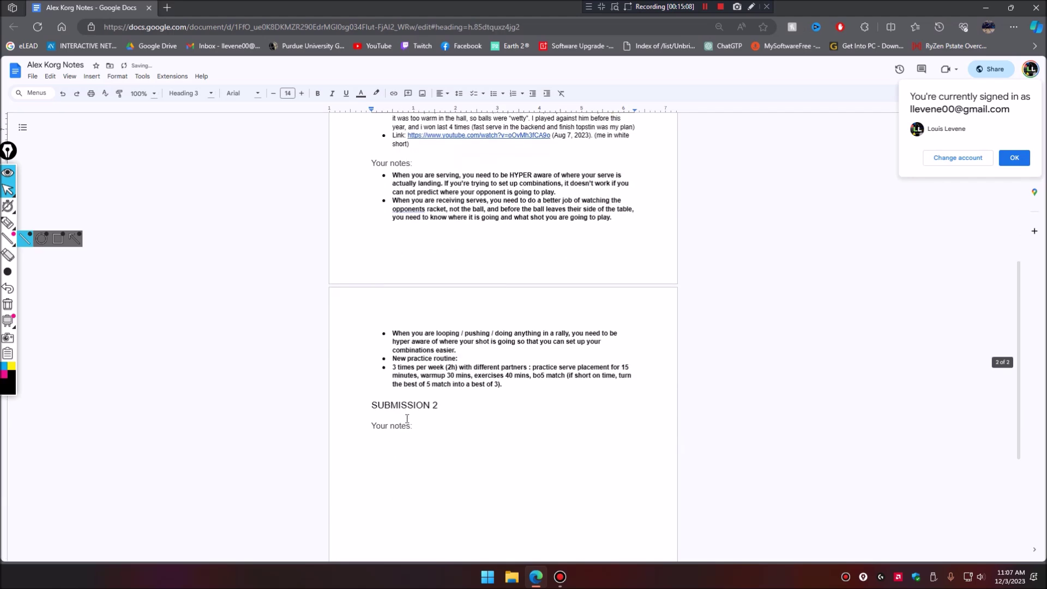
left_click(8, 189)
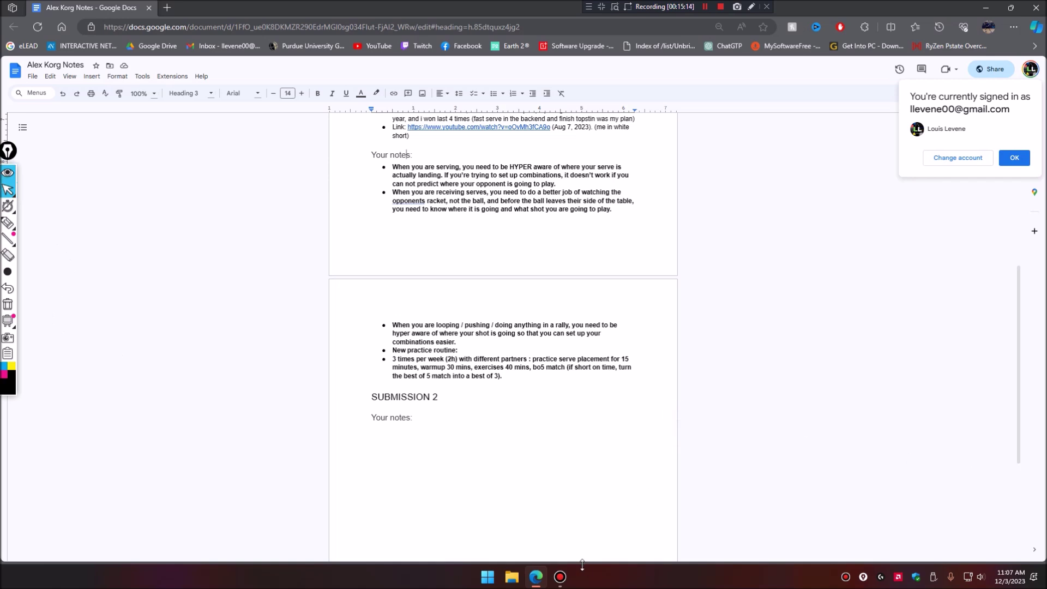
Raise the Bandicam recorder from the taskbar, dismiss it, then bring it up again.
left_click(561, 580)
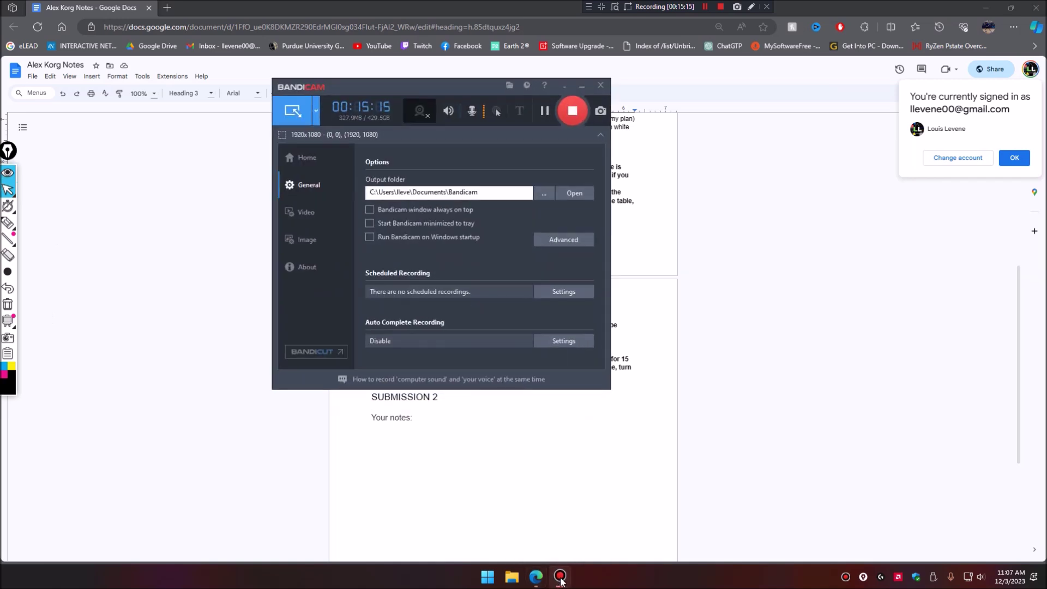
left_click(509, 473)
scroll(223, 429, "up", 6)
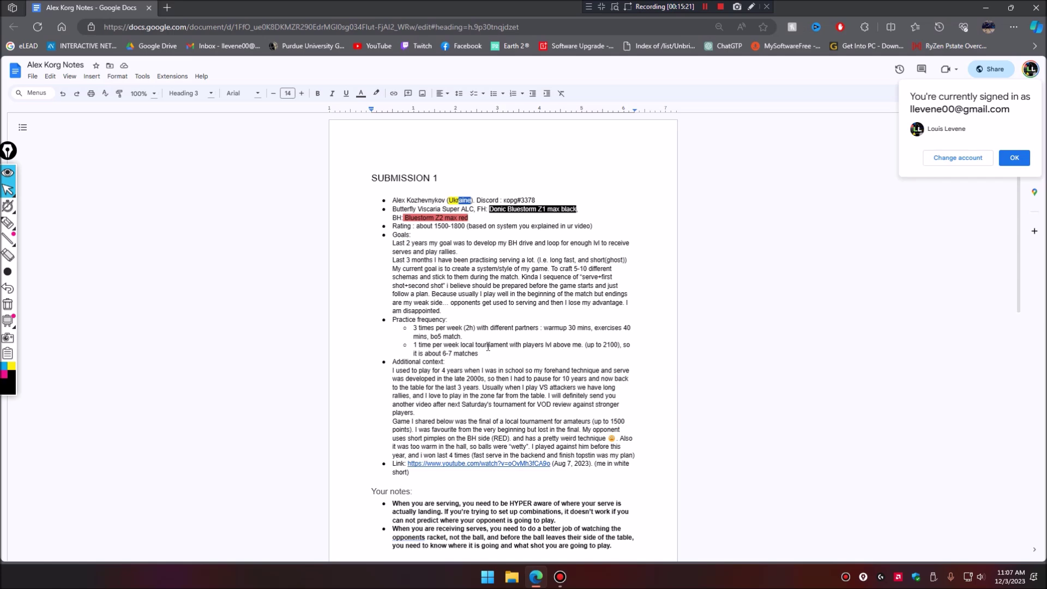
scroll(488, 347, "down", 6)
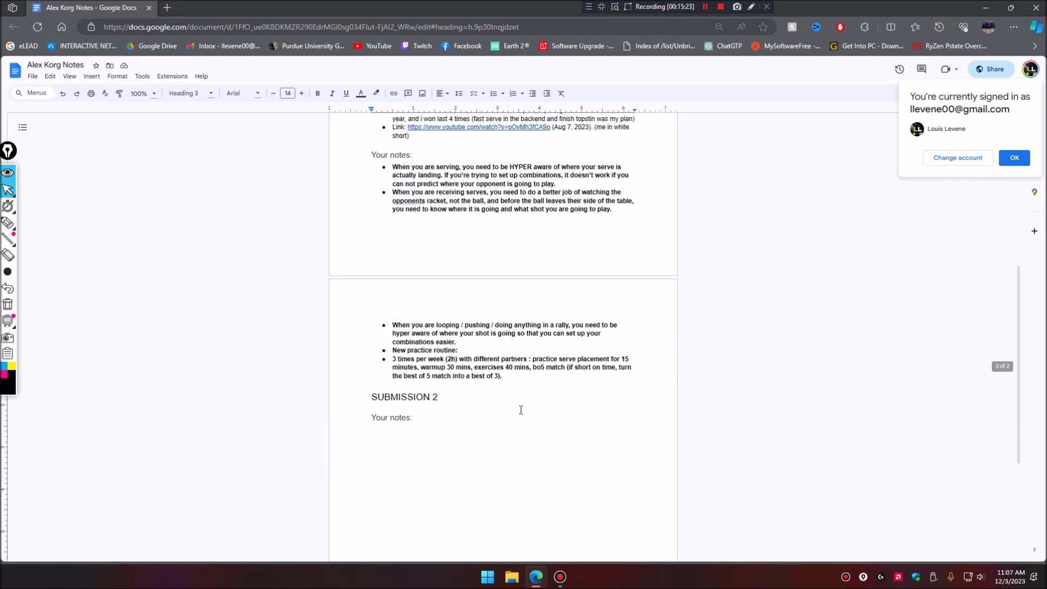
left_click(560, 577)
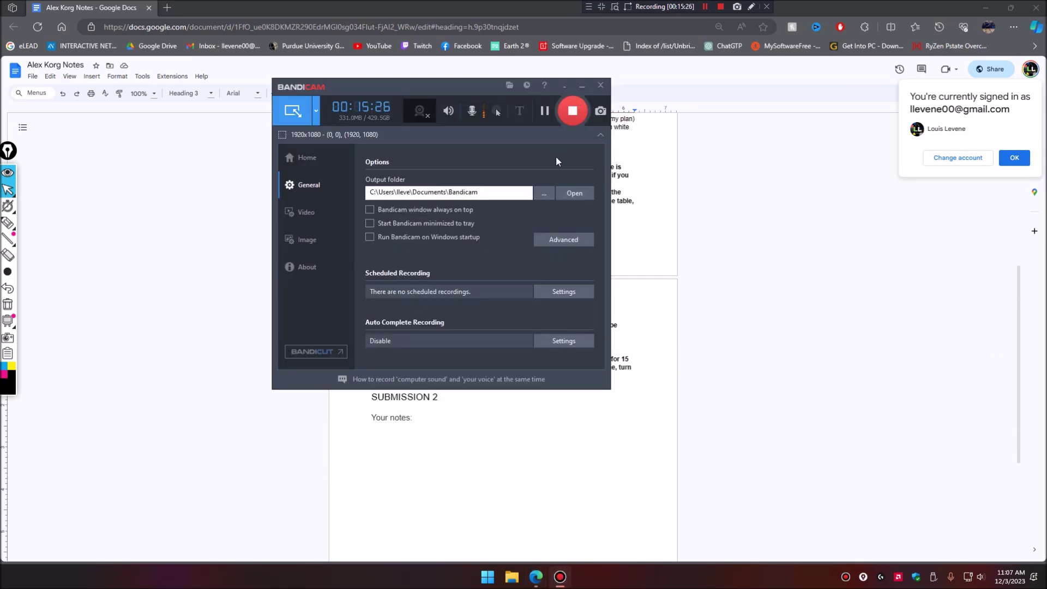